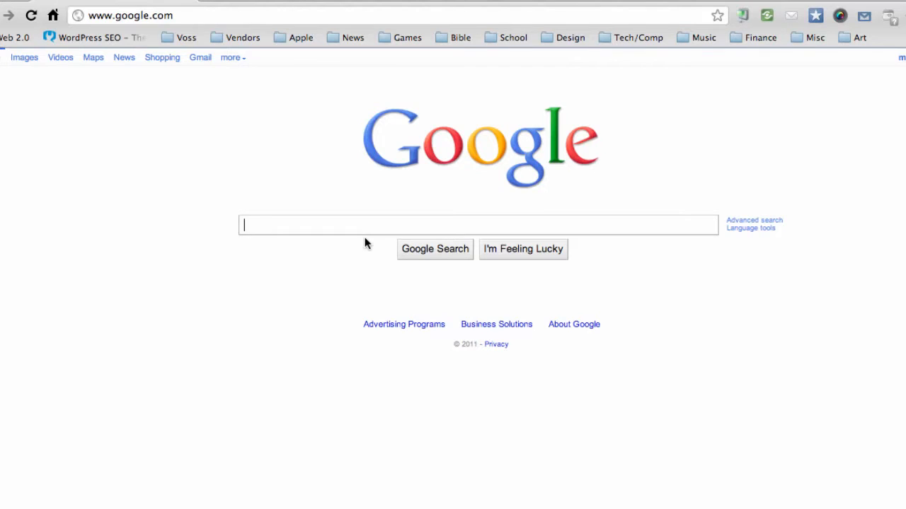
Search Google for "eclipse download" and open the Eclipse Downloads result.
type("ecli")
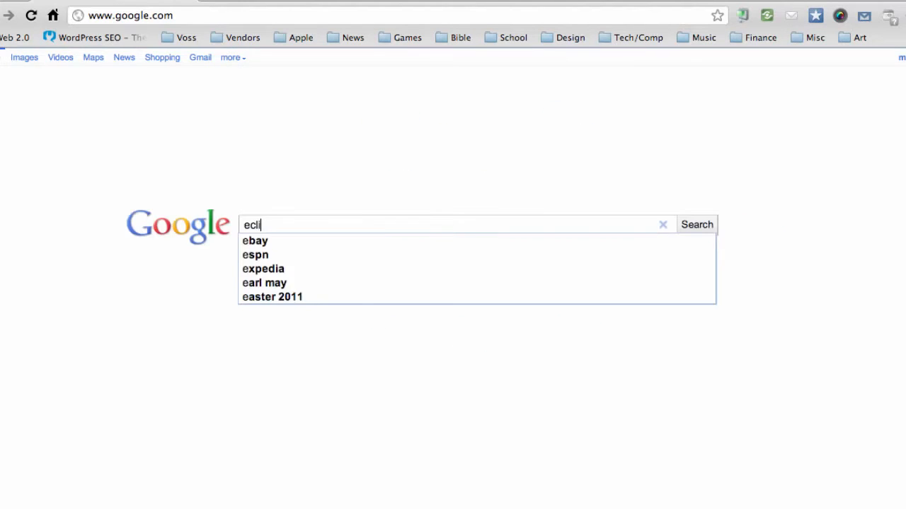
type("ps")
key("BackSpace")
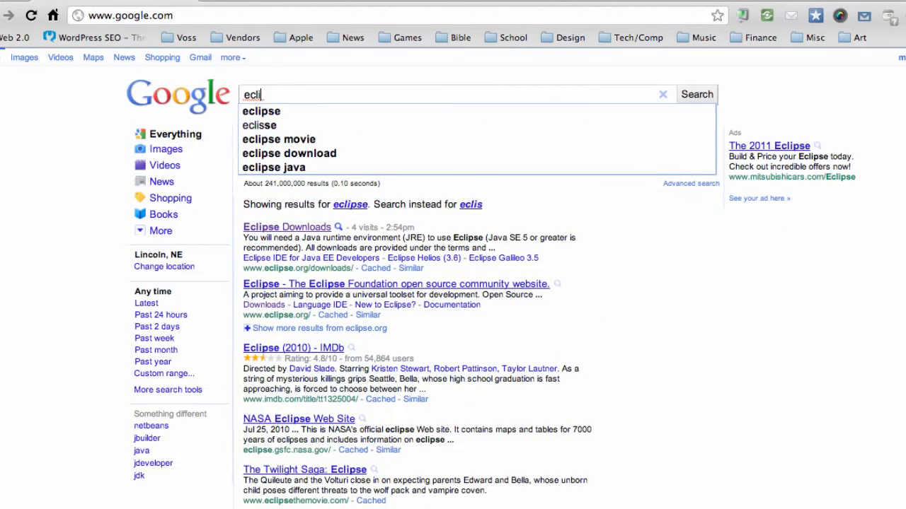
type("pse down")
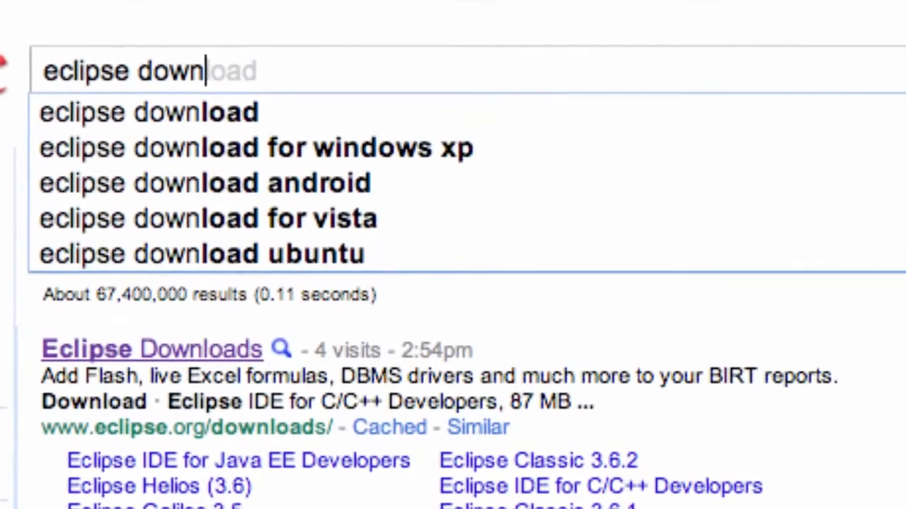
type("l")
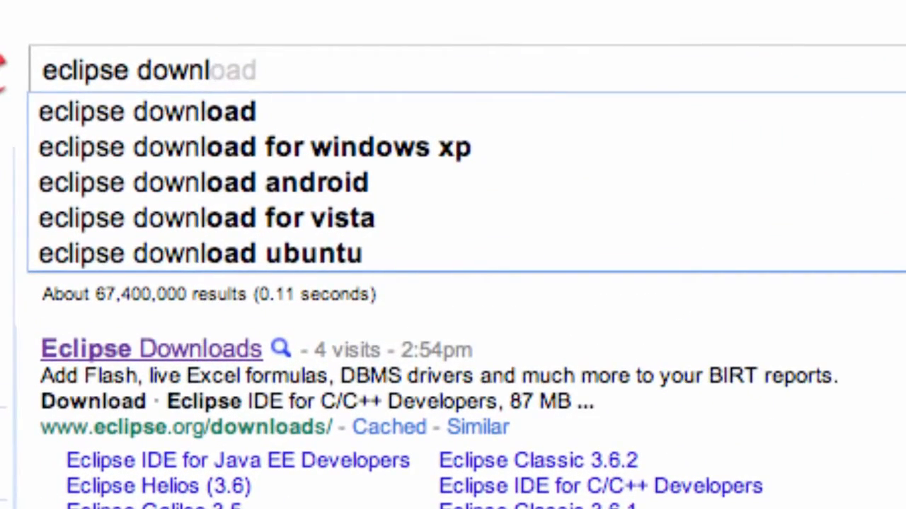
type("oad")
key("Return")
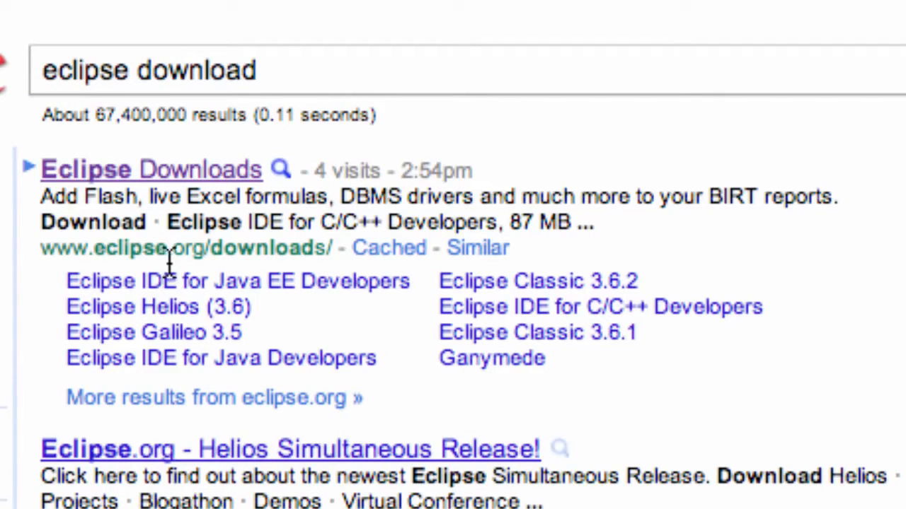
left_click(162, 177)
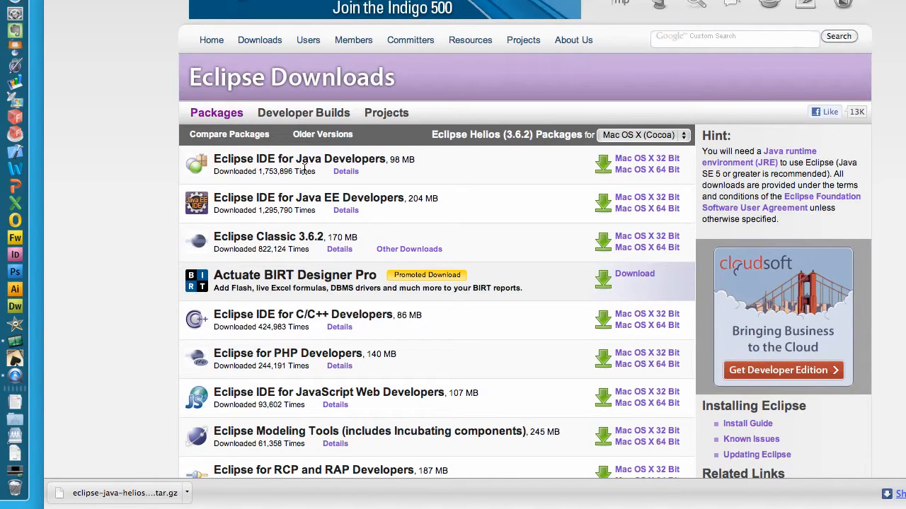
Keep Mac OS X (Cocoa) as the platform, open the 32-bit download of Eclipse IDE for Java Developers, and look through its mirrors.
scroll(457, 254, "down", 1)
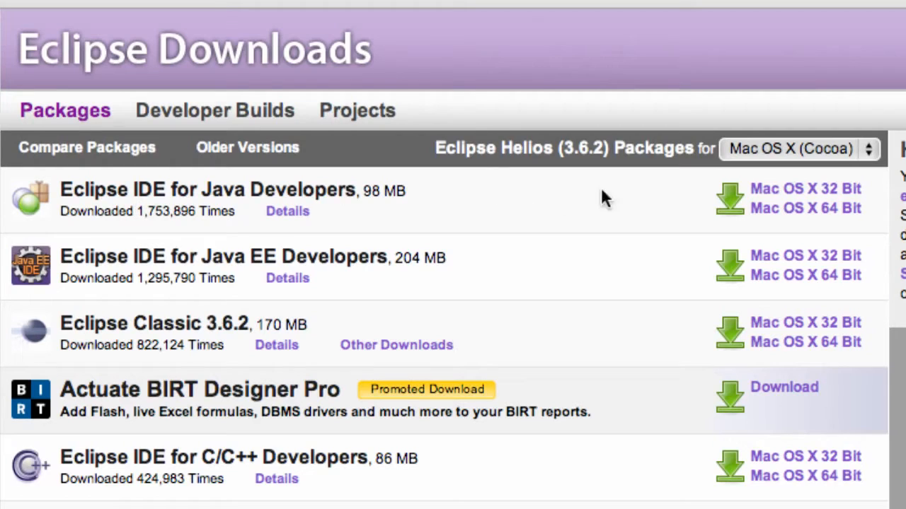
left_click(859, 153)
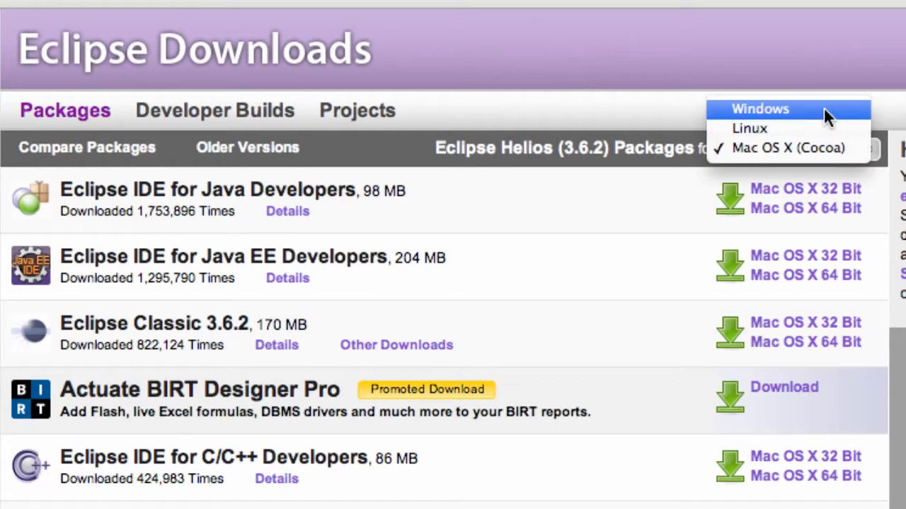
left_click(779, 144)
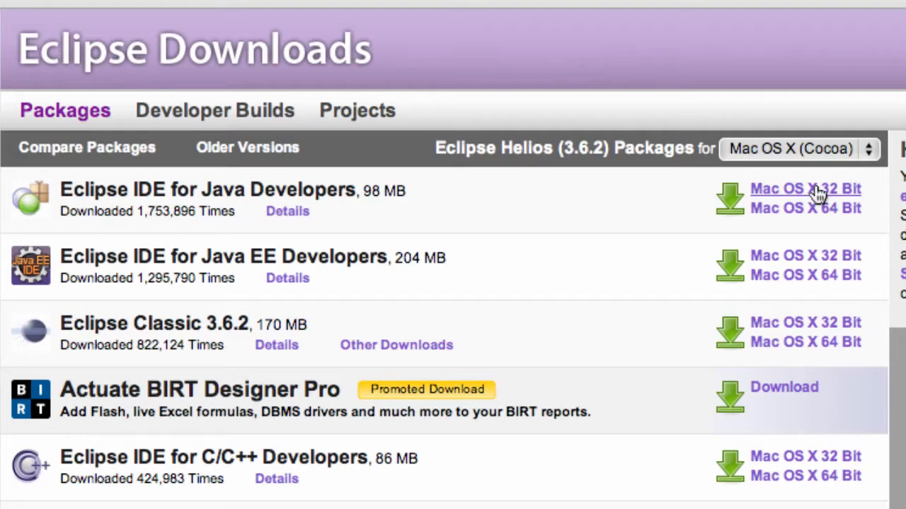
left_click(813, 185)
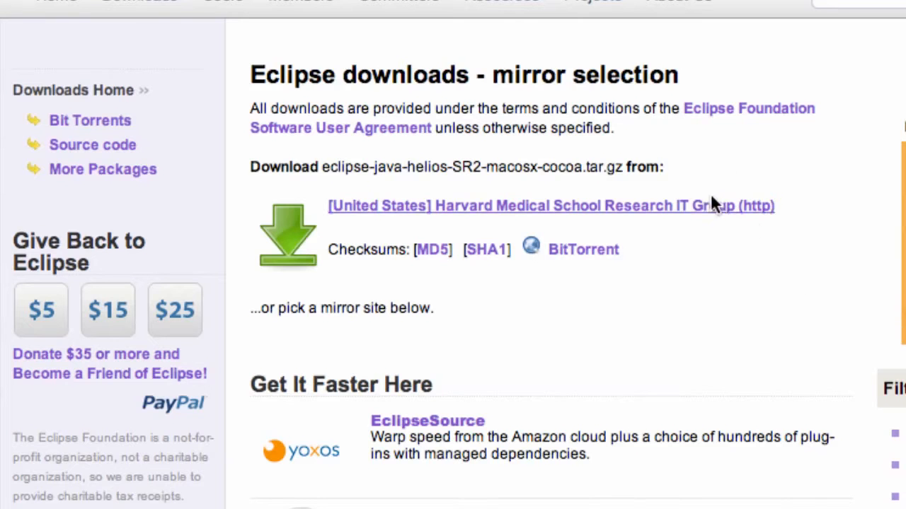
scroll(631, 339, "down", 10)
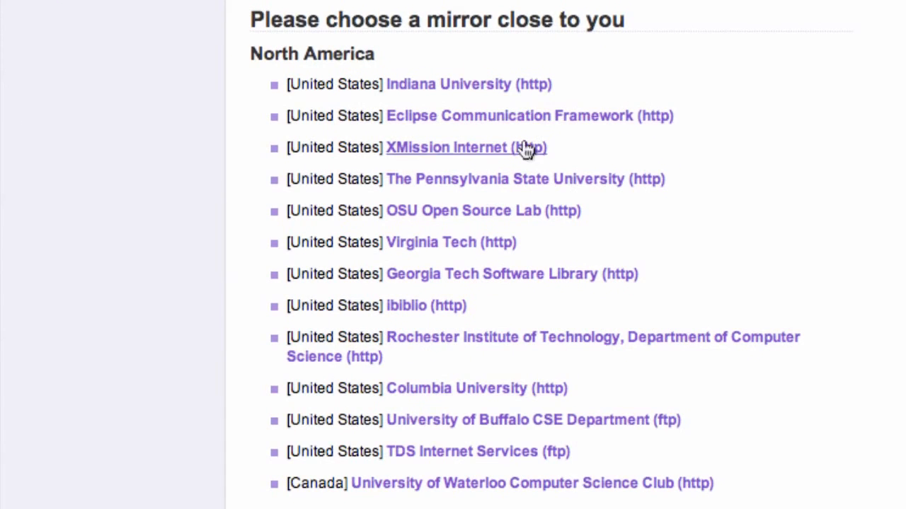
scroll(467, 286, "up", 10)
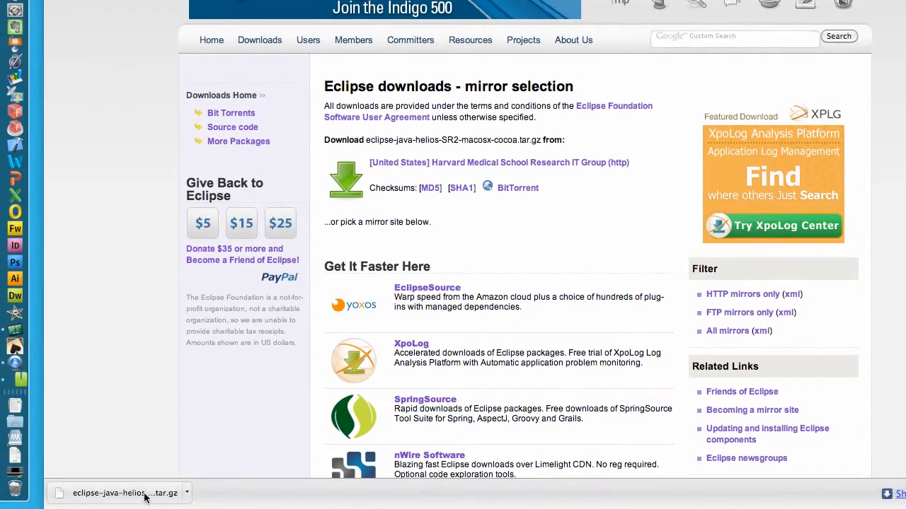
Extract the downloaded eclipse-java-helios archive and, in Finder, move the eclipse folder from Downloads to Macintosh HD.
left_click(141, 493)
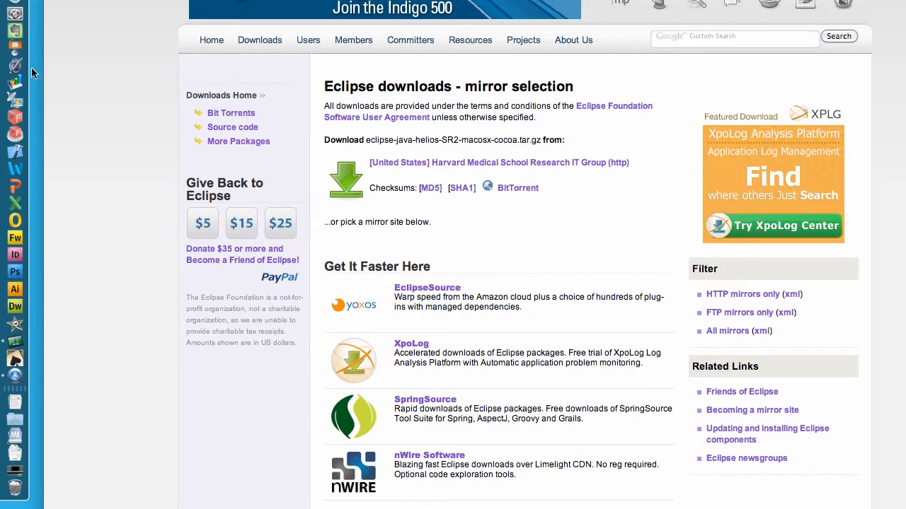
left_click(11, 2)
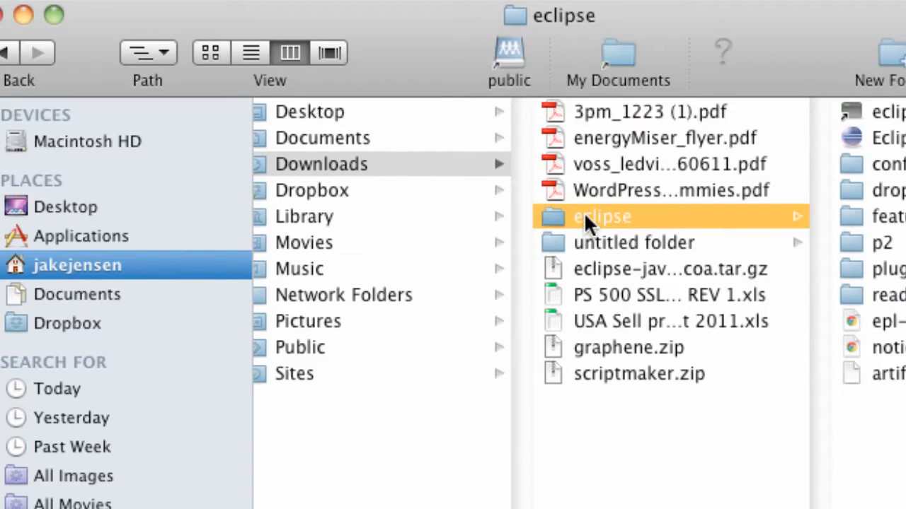
left_click_drag(585, 214, 123, 139)
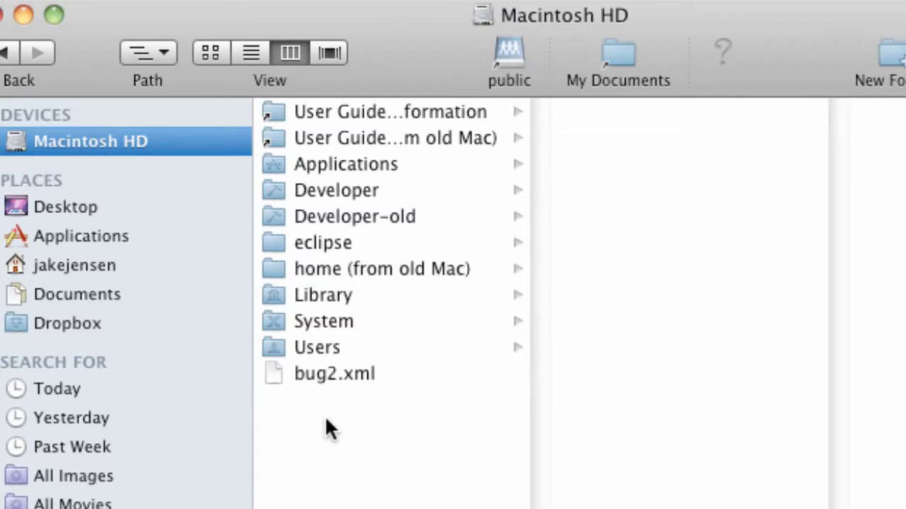
Launch the Eclipse application from the eclipse folder on Macintosh HD and allow it to open.
left_click(322, 242)
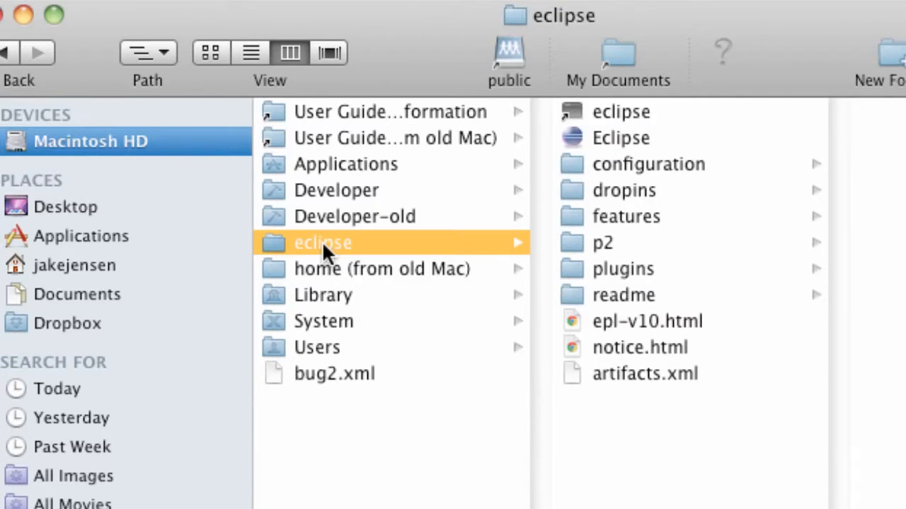
double_click(598, 138)
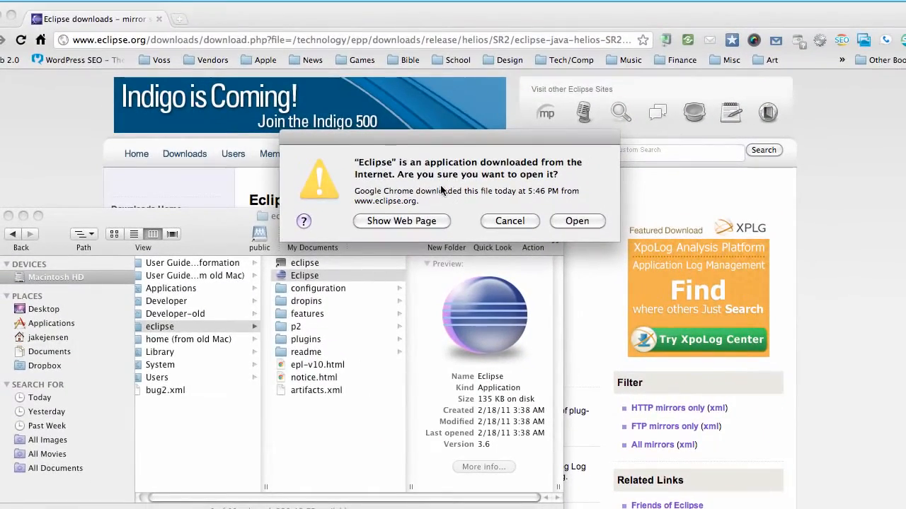
left_click(557, 223)
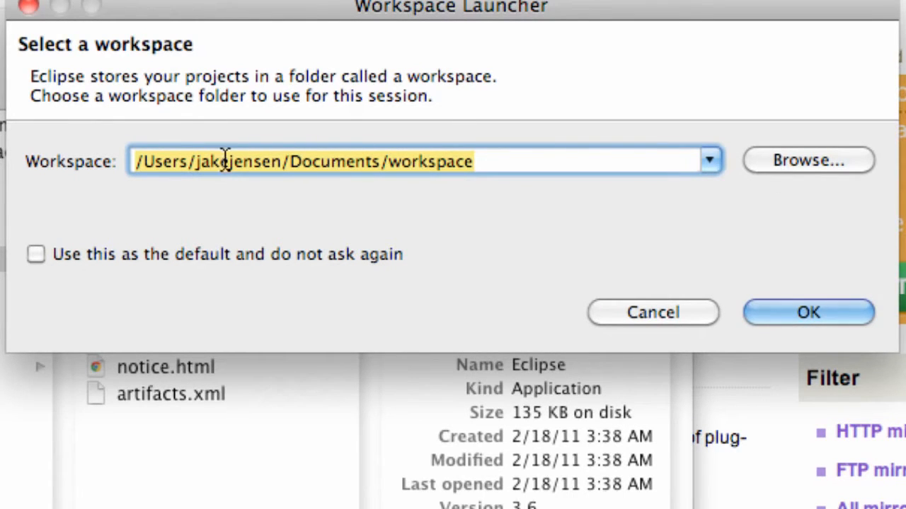
Create a folder named thenewboston in Documents and start Eclipse with it as the workspace.
left_click(798, 156)
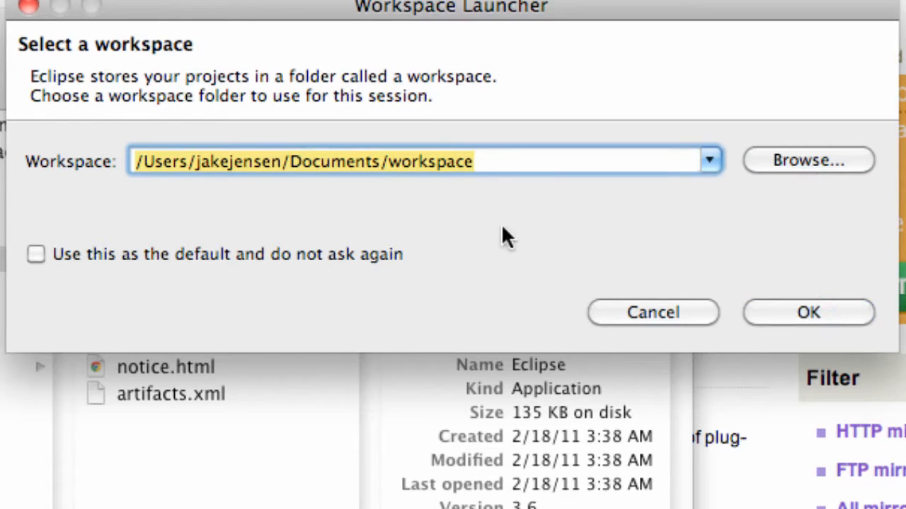
left_click(791, 163)
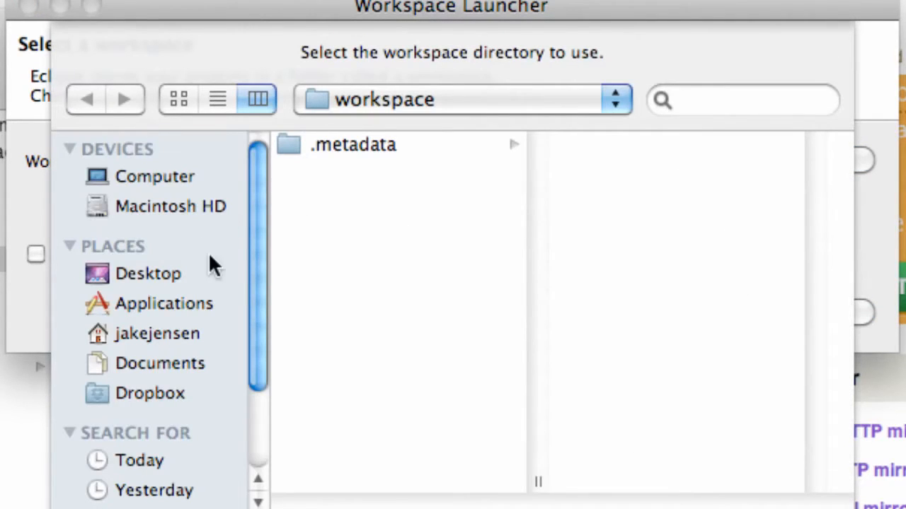
left_click(170, 363)
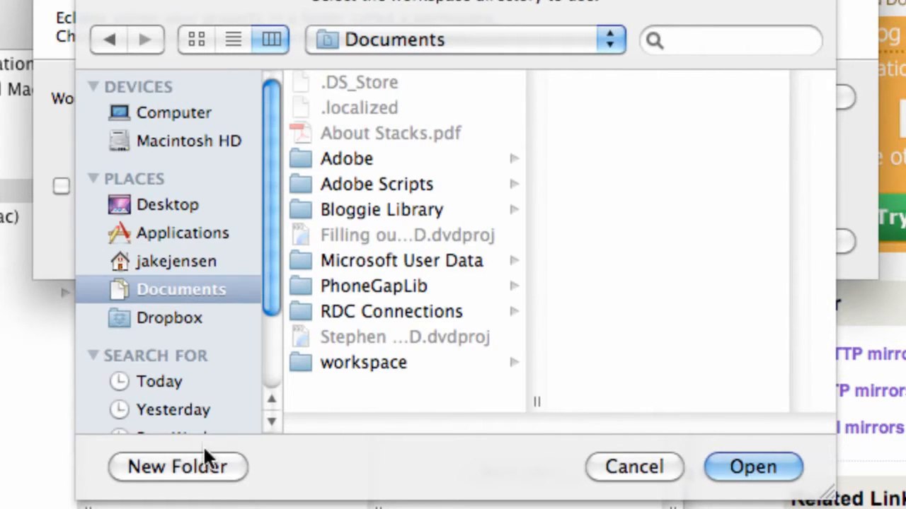
left_click(196, 466)
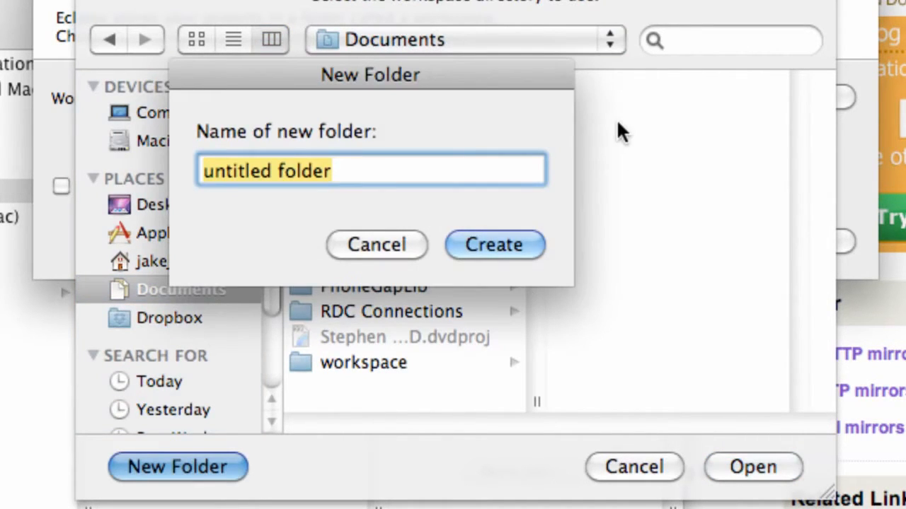
type("thenewboston")
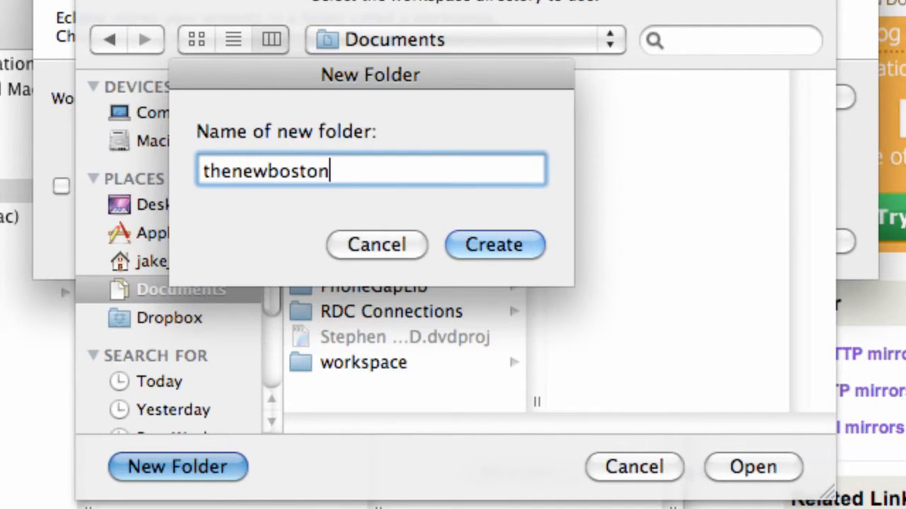
left_click(485, 253)
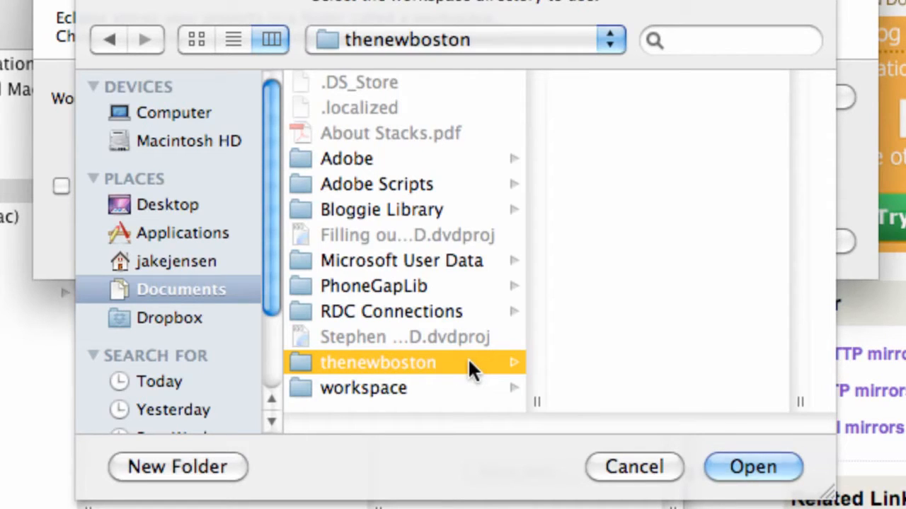
left_click(722, 460)
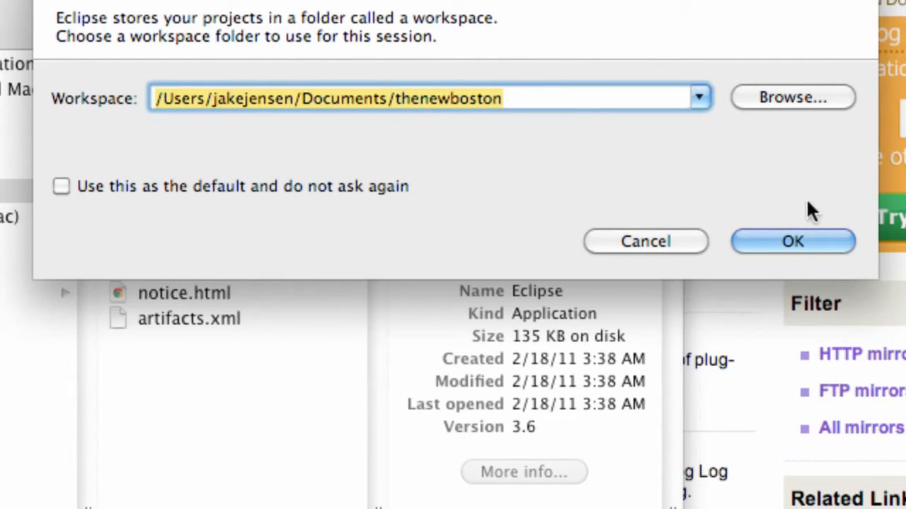
left_click(789, 235)
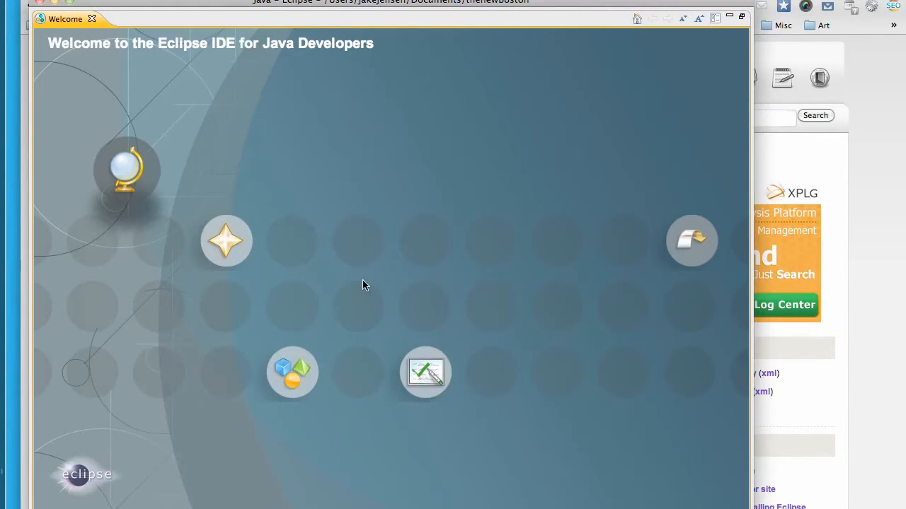
Close the Welcome page and move the Eclipse window so its title bar is fully in view.
left_click(92, 20)
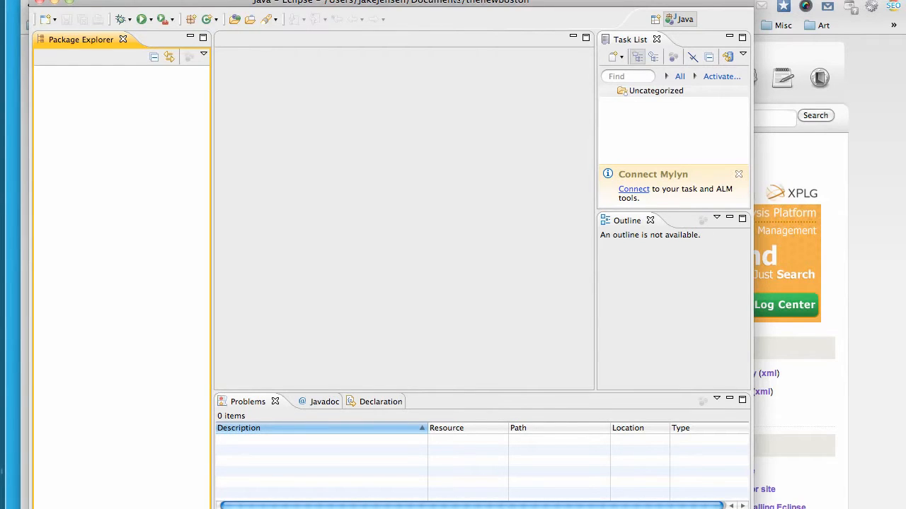
left_click_drag(456, 3, 428, 4)
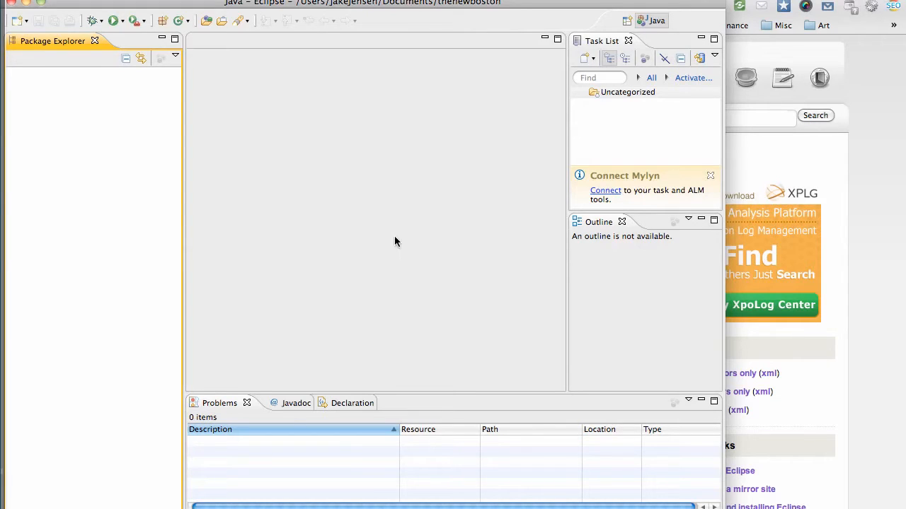
left_click_drag(357, 3, 364, 23)
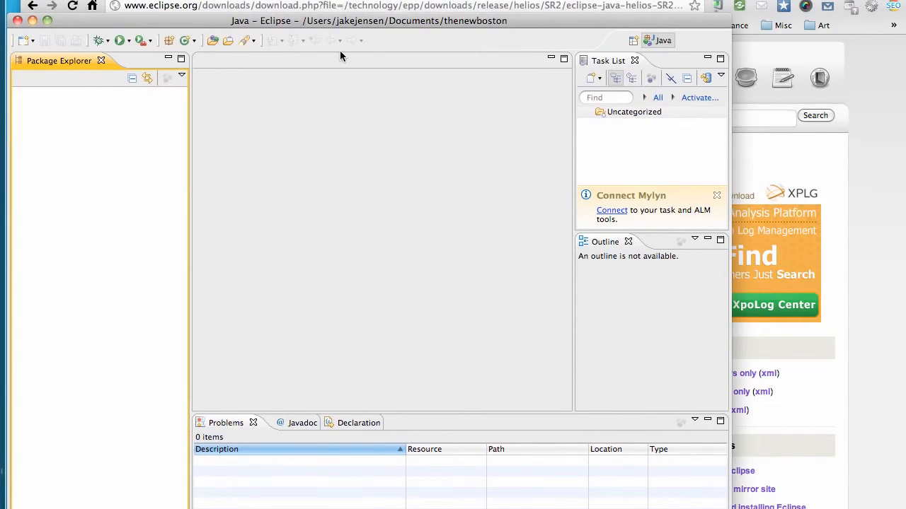
Switch to Chrome, search for "android adt" in a new tab, and open the ADT Plugin for Eclipse page on Android Developers.
left_click(244, 0)
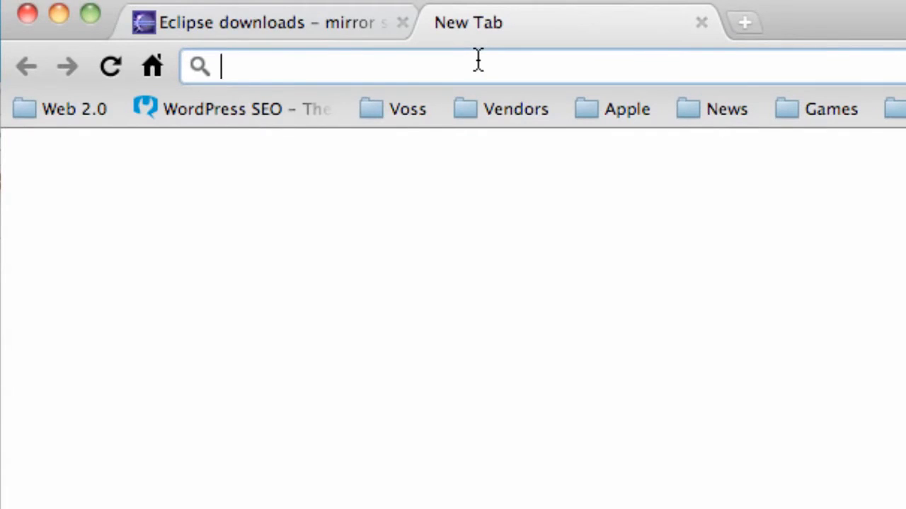
type("android adt")
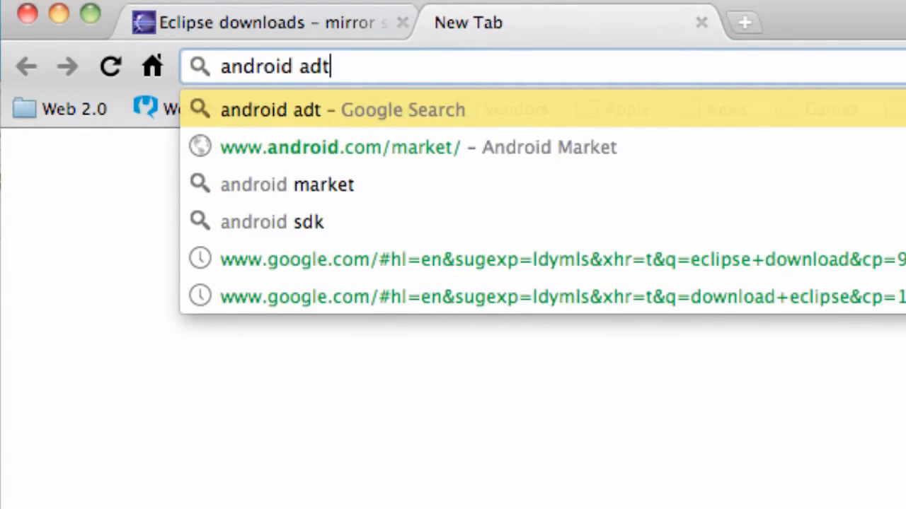
key("Return")
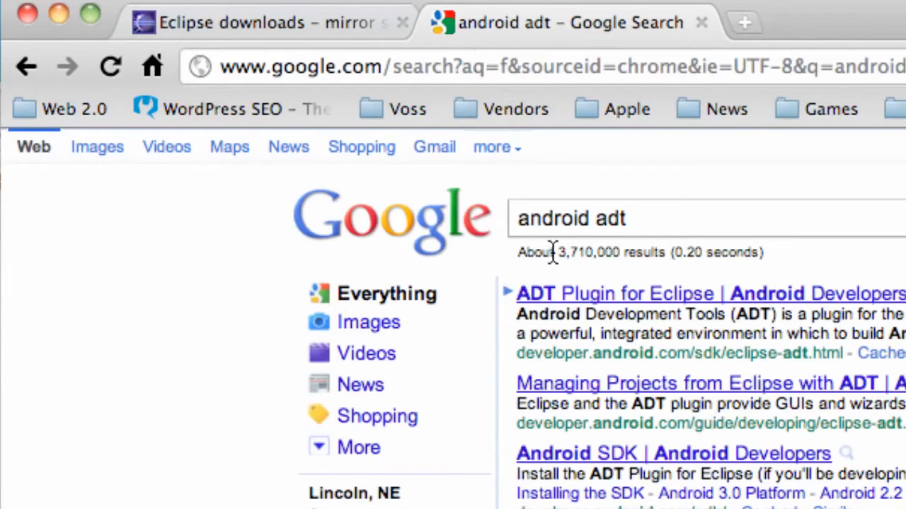
left_click_drag(530, 352, 674, 361)
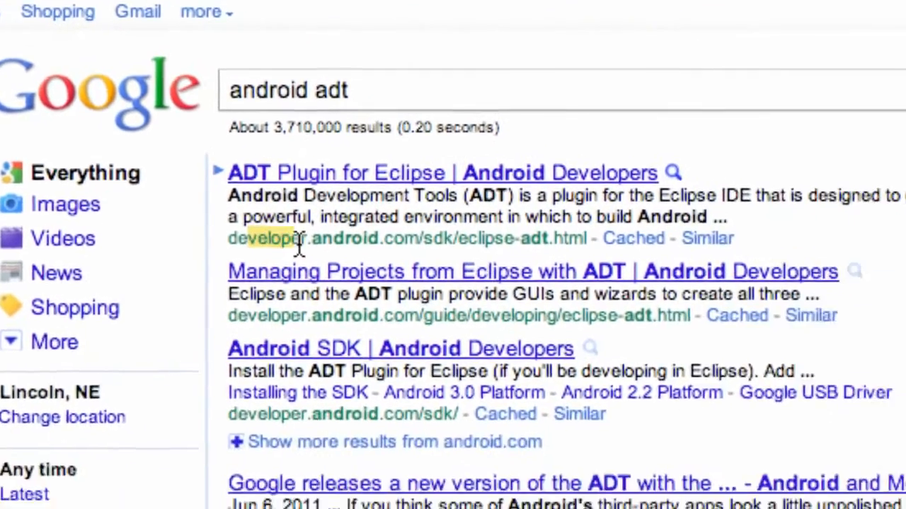
left_click_drag(242, 180, 274, 164)
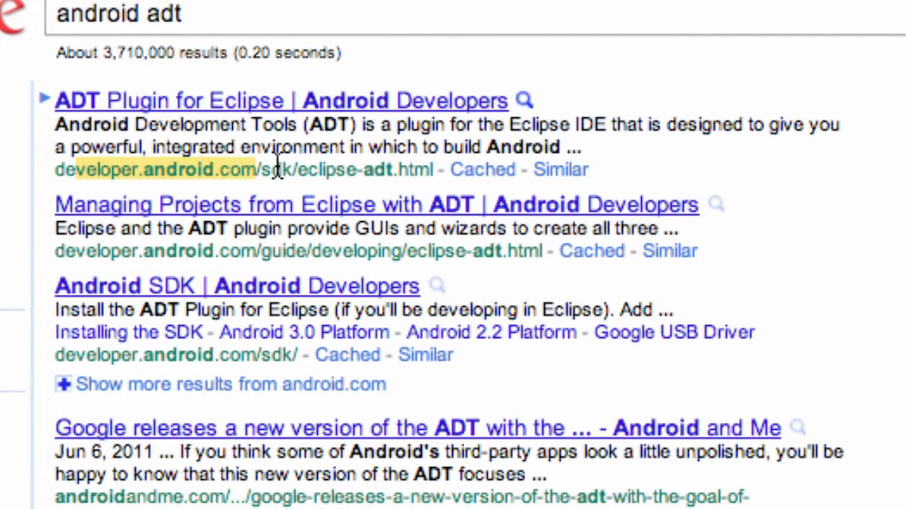
left_click(259, 107)
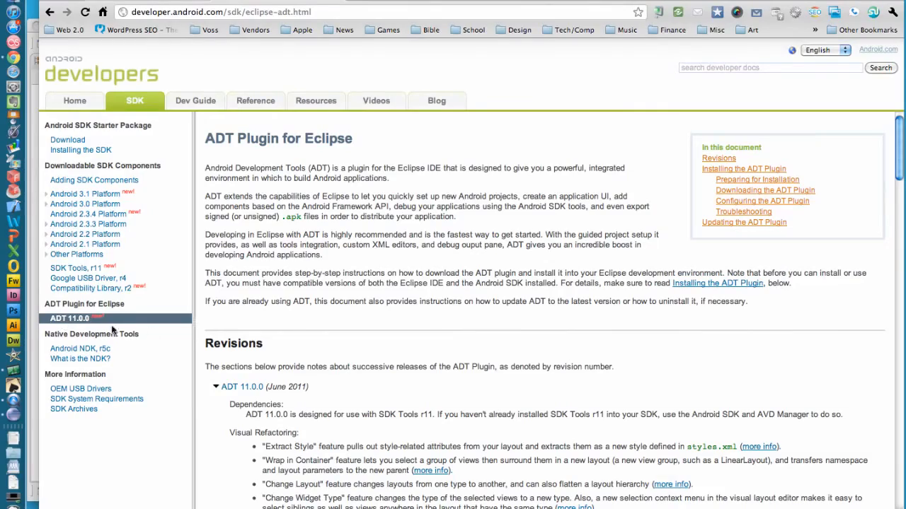
scroll(375, 245, "down", 5)
scroll(374, 245, "down", 15)
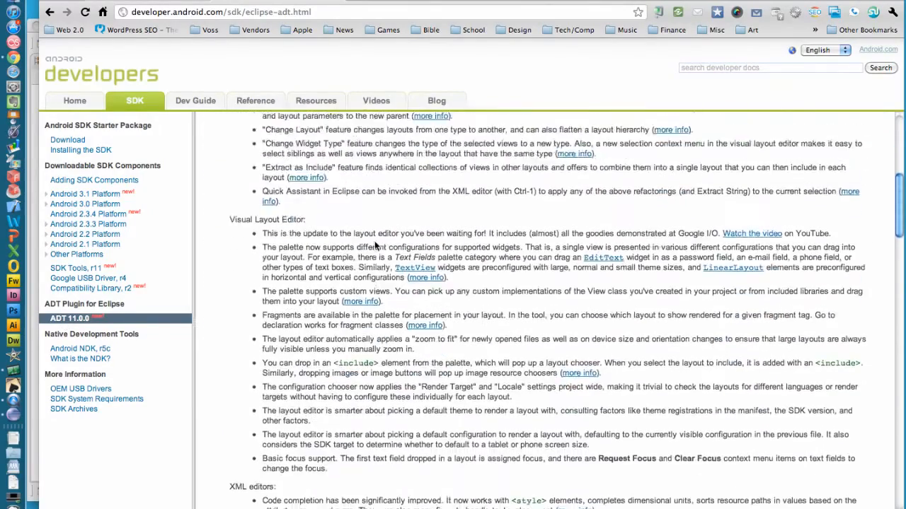
scroll(375, 243, "down", 8)
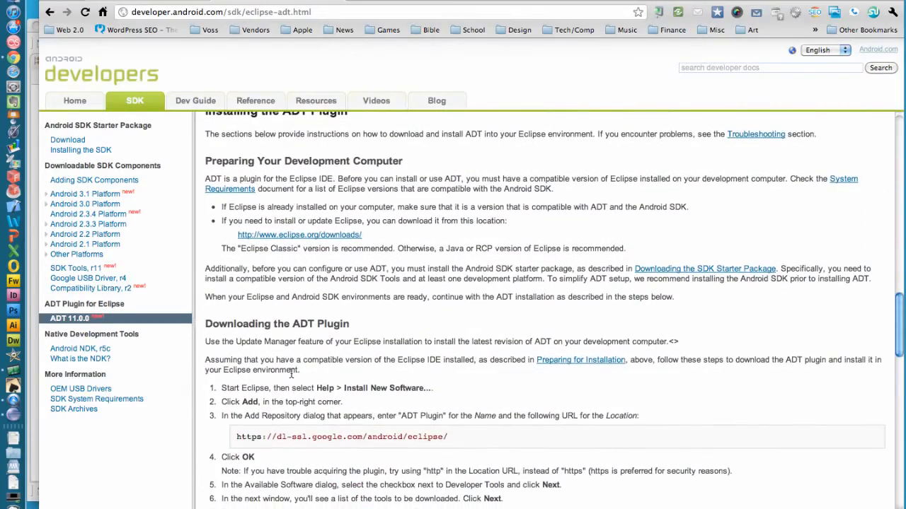
scroll(285, 341, "down", 1)
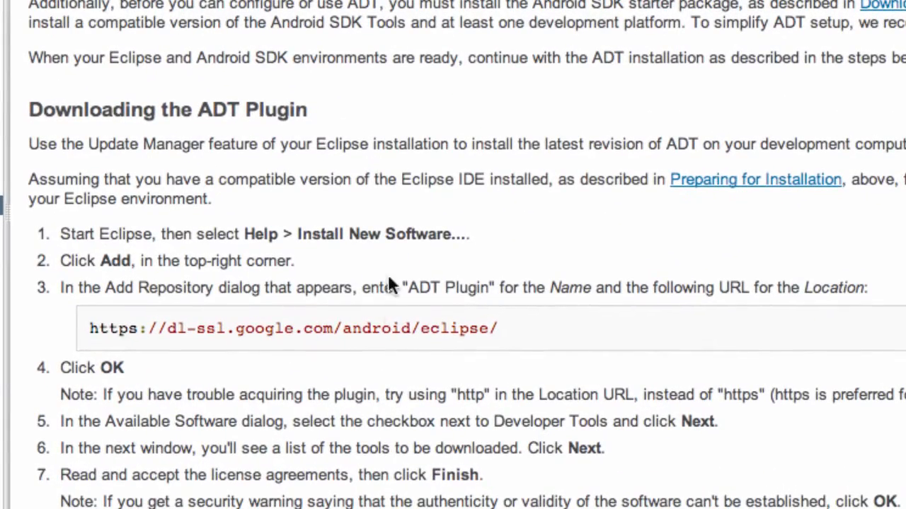
left_click_drag(500, 328, 86, 330)
key("super+c")
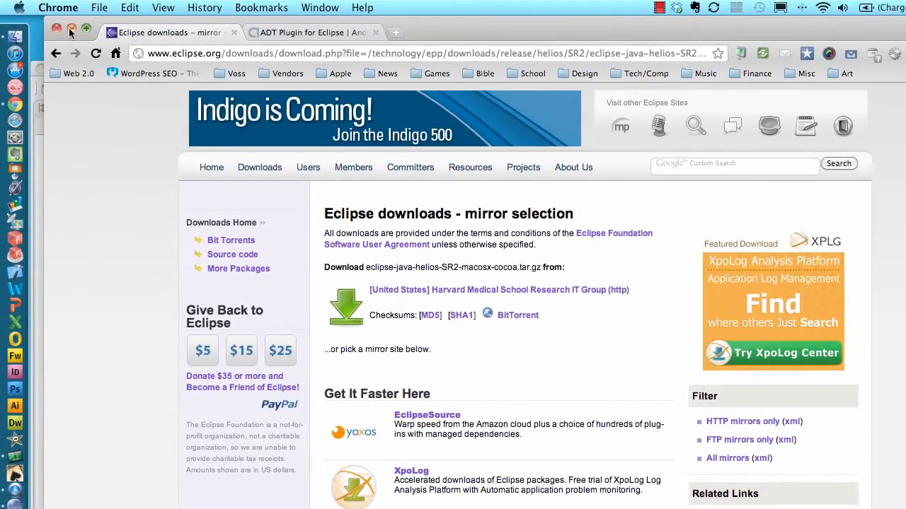
Minimize Chrome to return to Eclipse, reposition its window, and open the Install New Software wizard.
left_click(71, 29)
left_click_drag(433, 67, 481, 34)
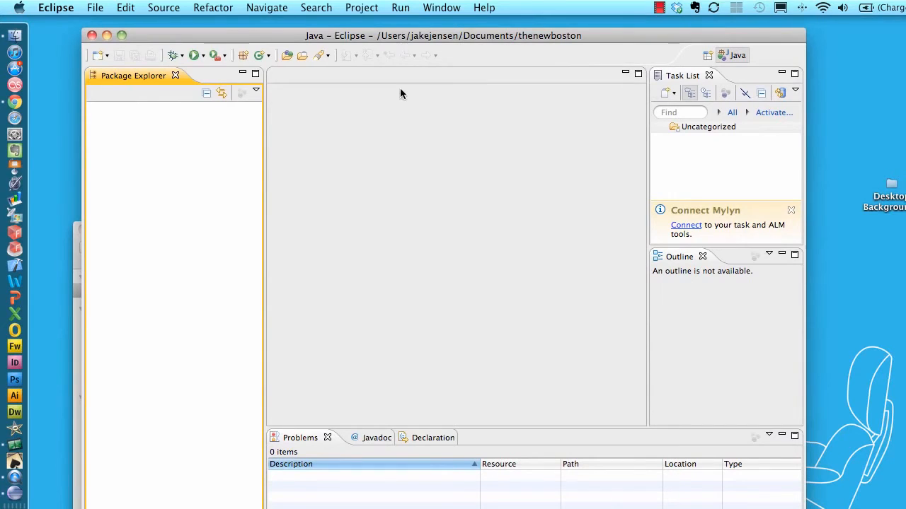
left_click(457, 7)
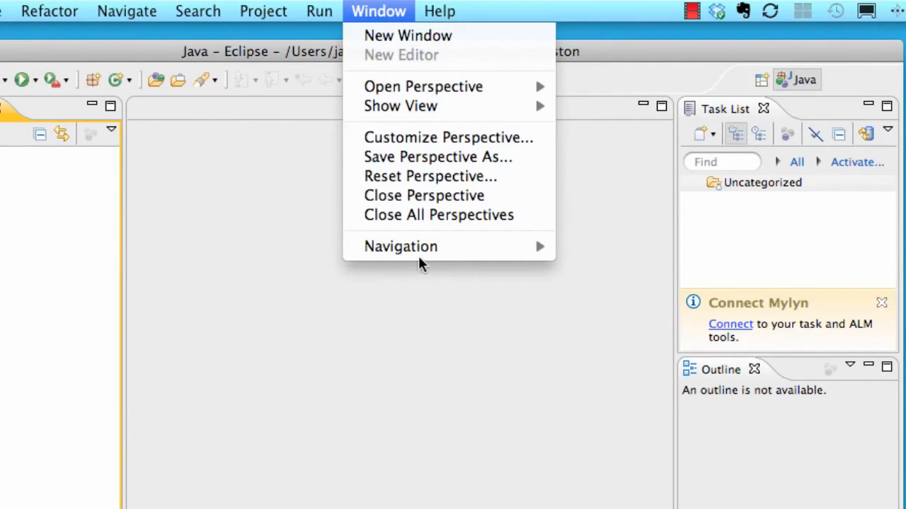
mouse_move(432, 16)
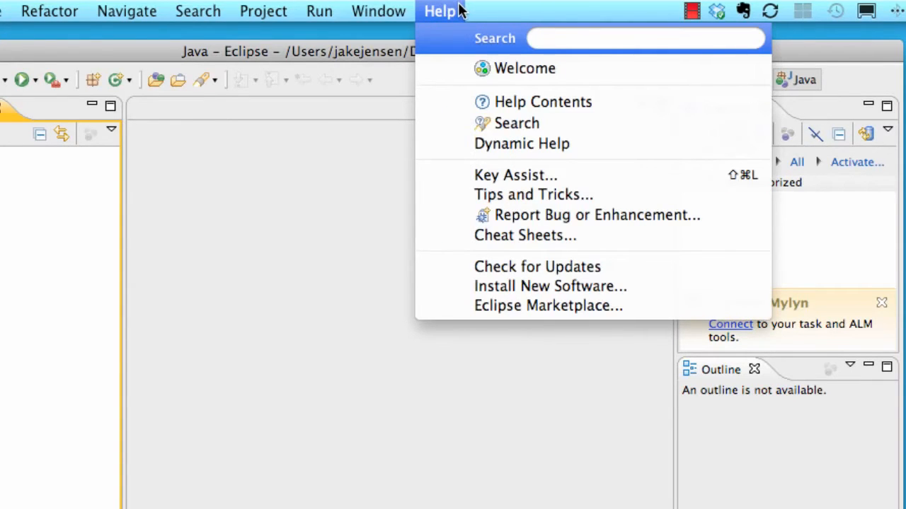
left_click(519, 284)
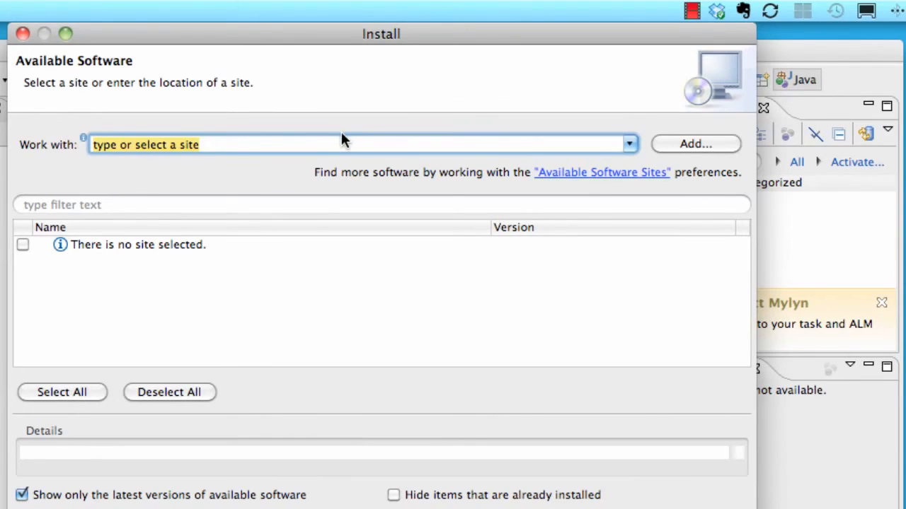
key("super+v")
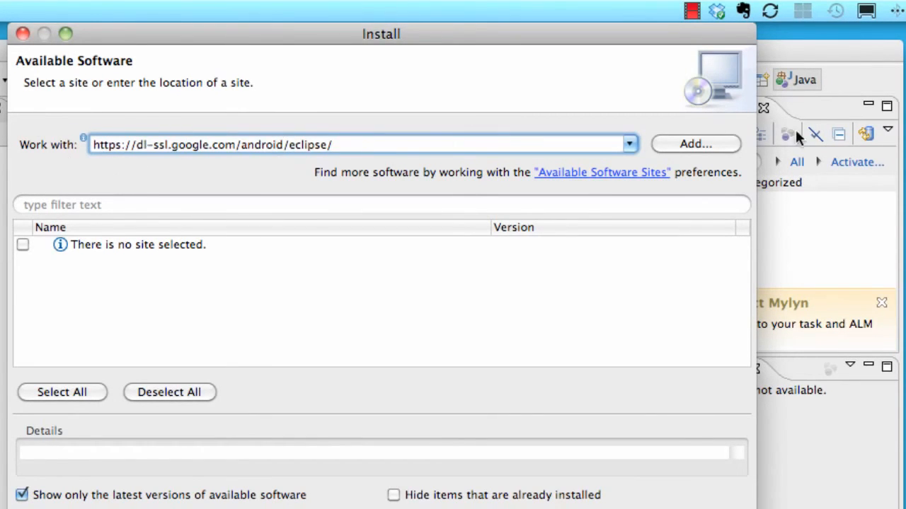
left_click(702, 143)
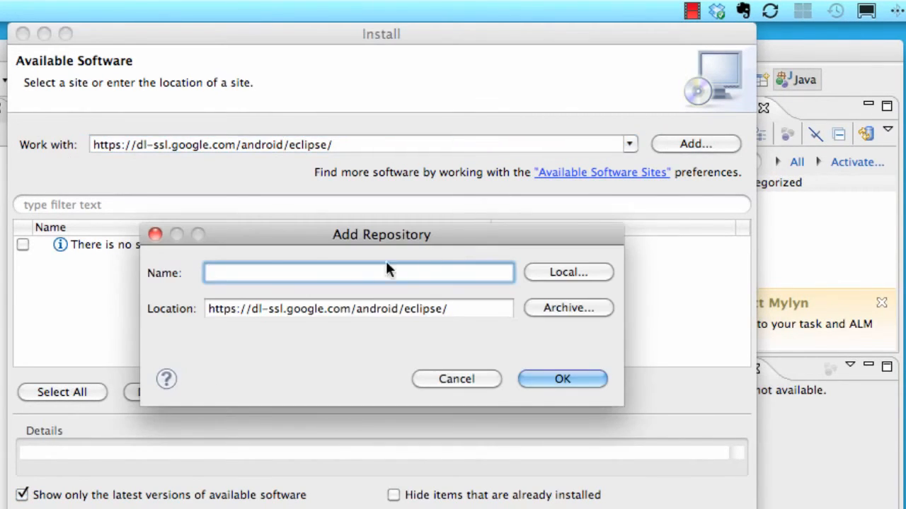
type("android adt")
left_click(363, 311)
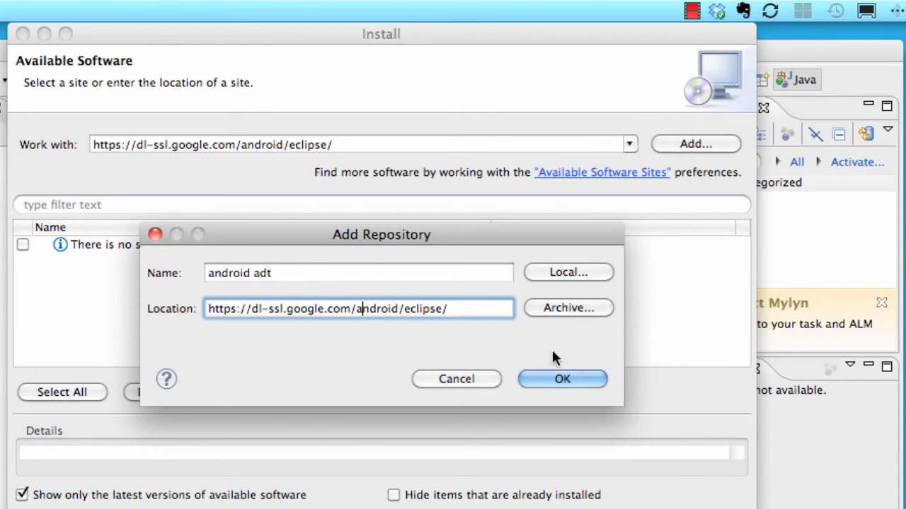
left_click(559, 380)
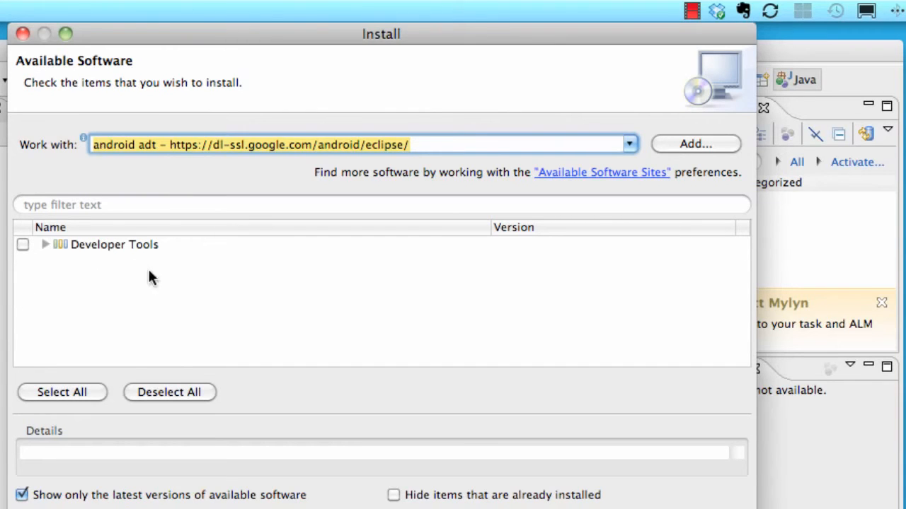
Select all Developer Tools for installation, review the listed Android items, and proceed to the license agreements.
left_click(23, 244)
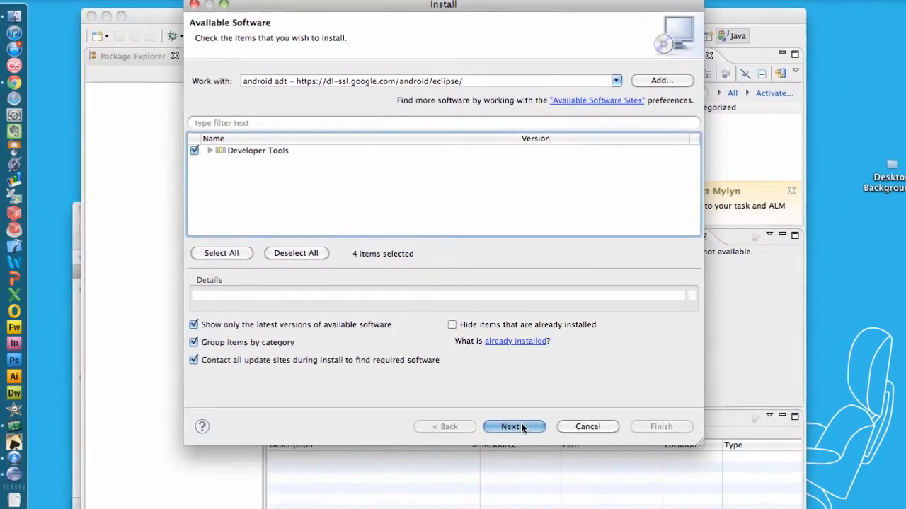
left_click(513, 427)
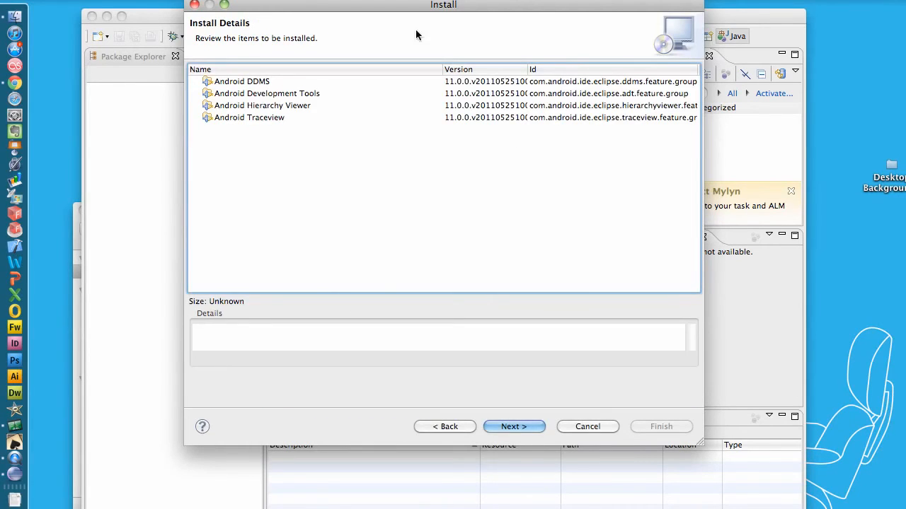
left_click(253, 82)
left_click(249, 95)
left_click(246, 108)
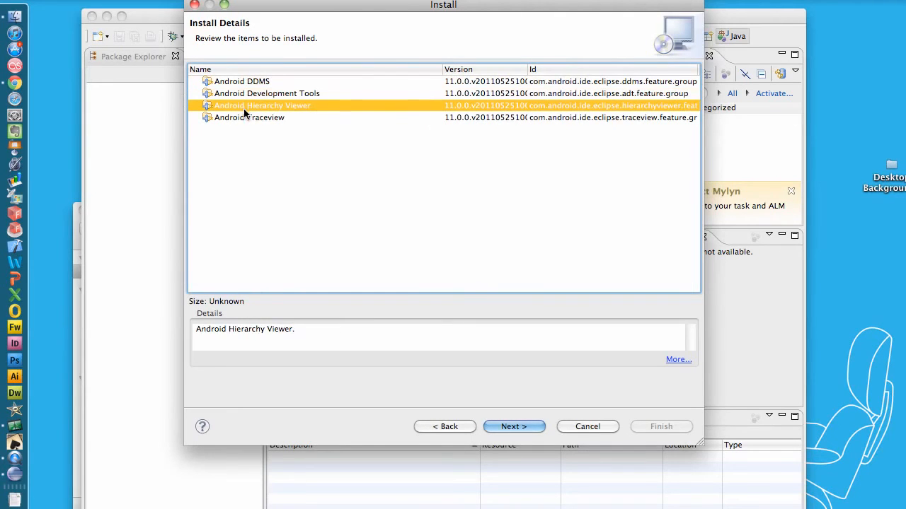
left_click(516, 428)
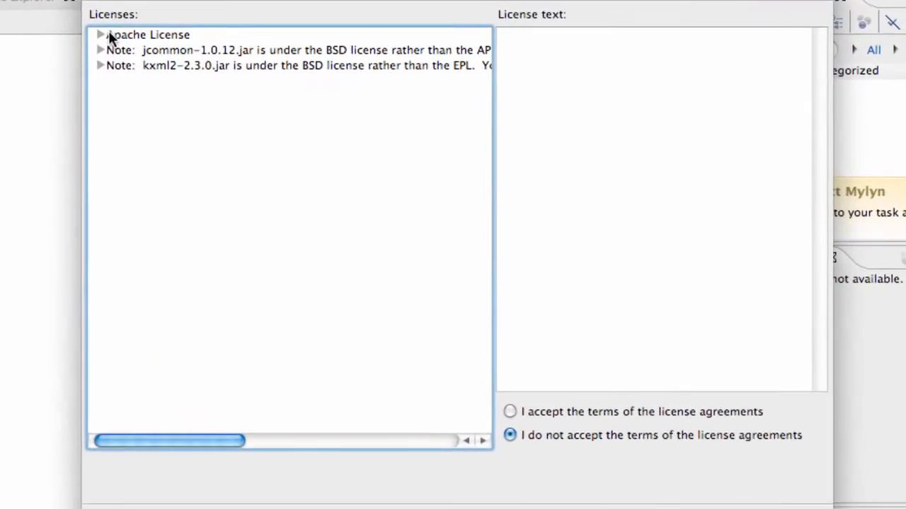
Review the Apache, jcommon and kxml2 licenses, accept the license terms, and start installing the software.
left_click(138, 19)
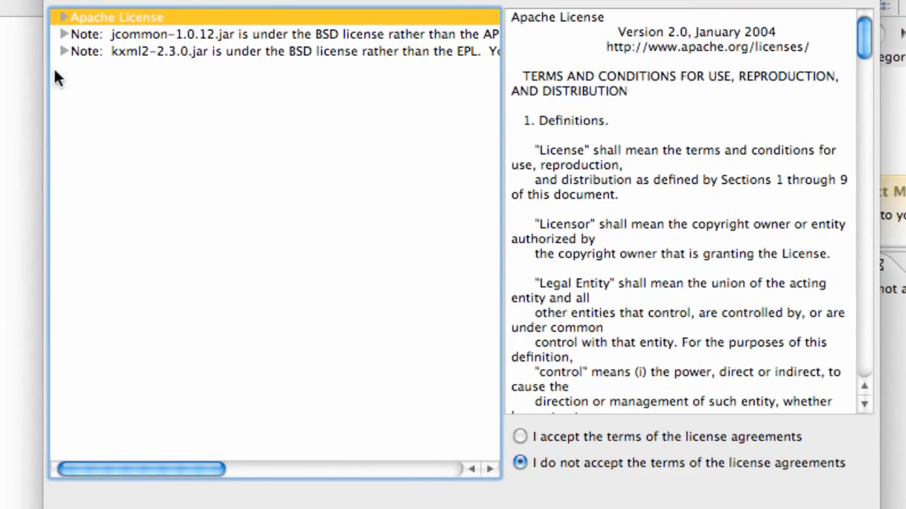
left_click(521, 434)
left_click(139, 36)
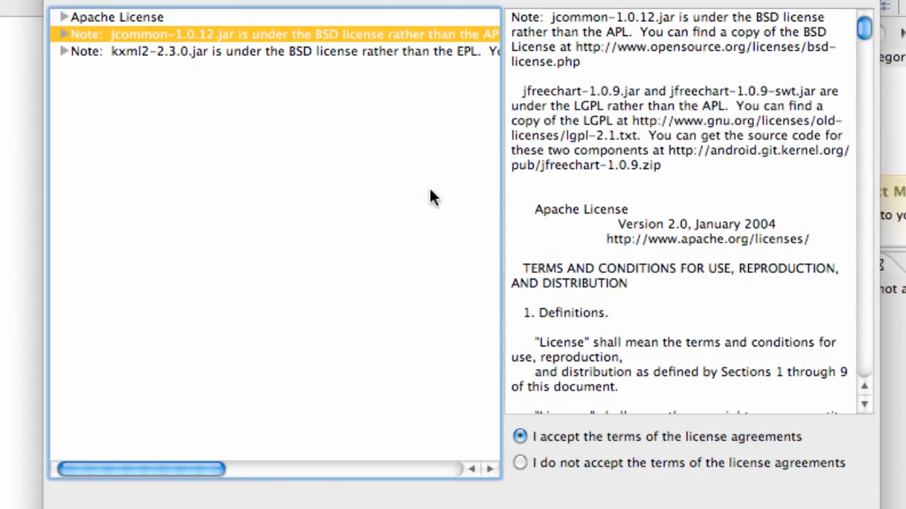
left_click(316, 54)
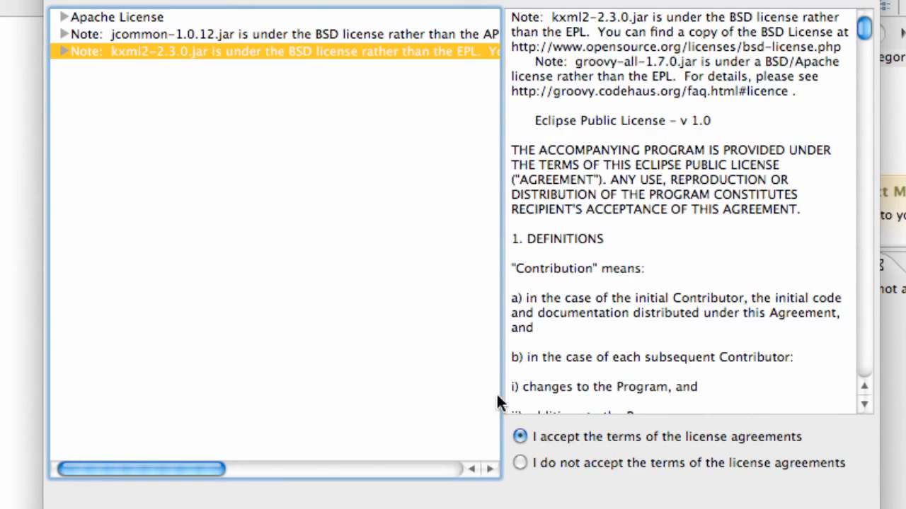
scroll(666, 201, "down", 9)
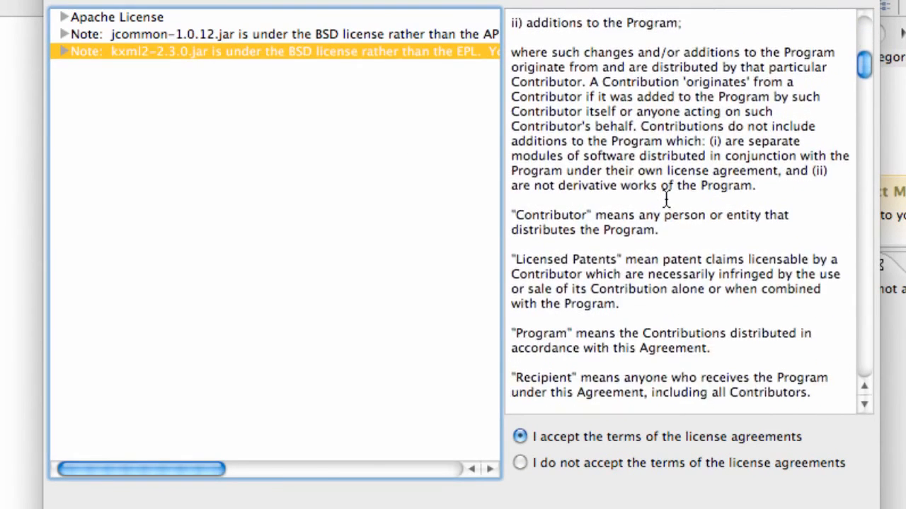
scroll(666, 202, "up", 8)
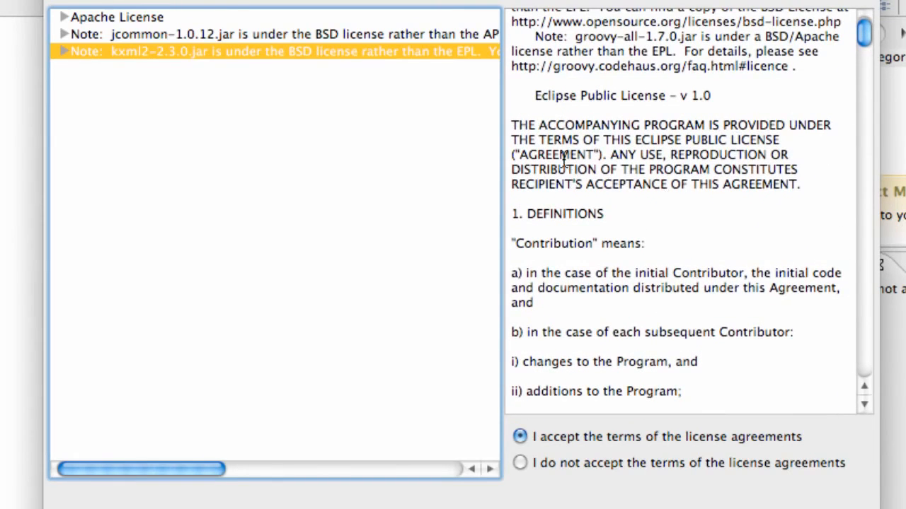
scroll(564, 163, "up", 2)
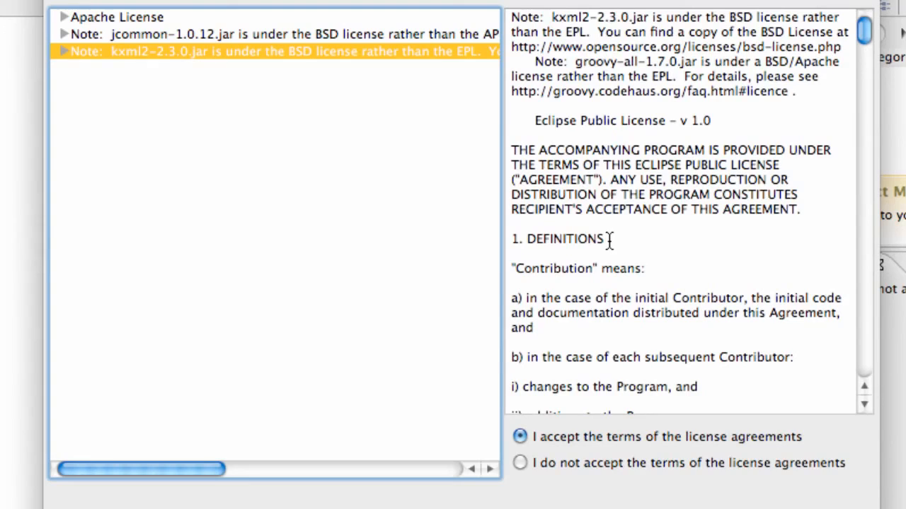
scroll(608, 240, "down", 15)
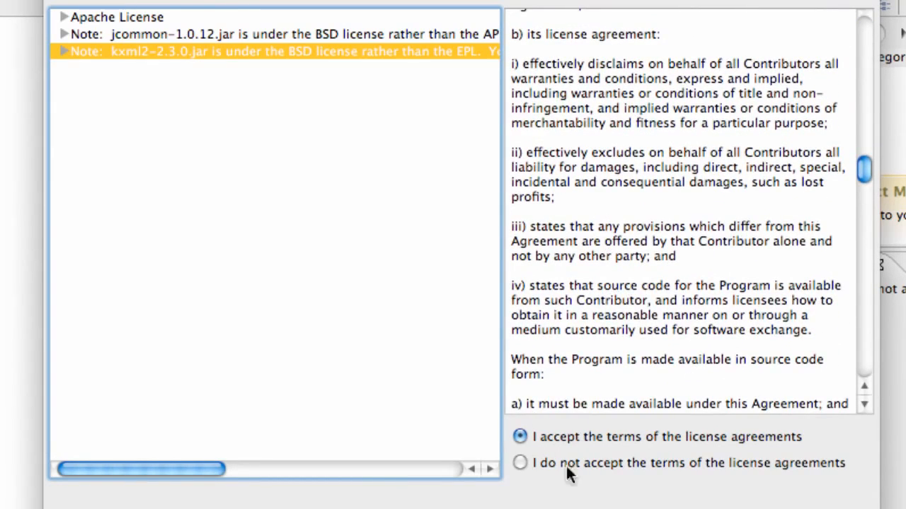
left_click(813, 508)
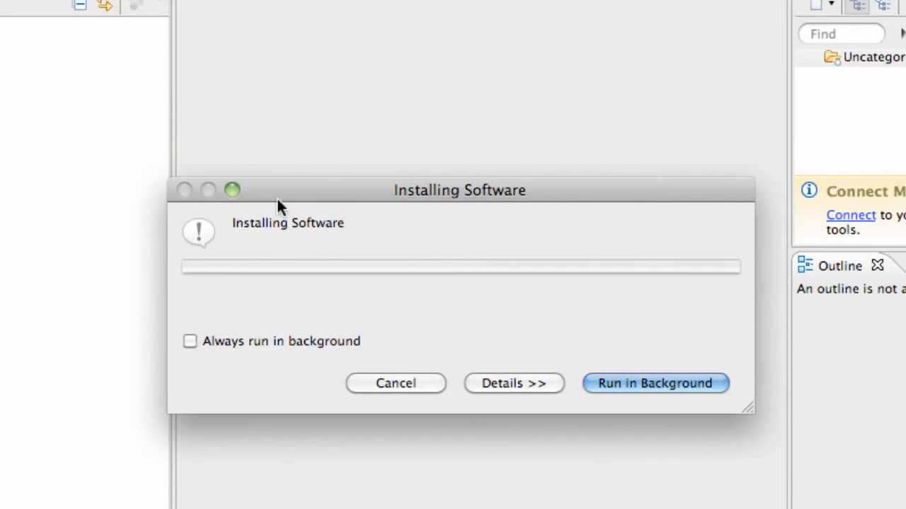